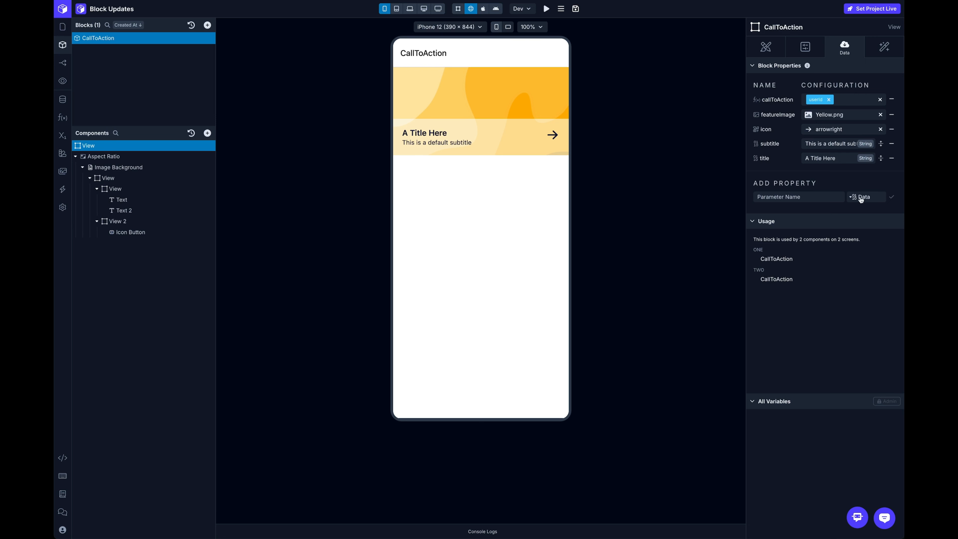
# Examine the available property types, the Image Background's data source and the root View's block properties in the CallToAction block.
pyautogui.click(858, 200)
pyautogui.click(140, 168)
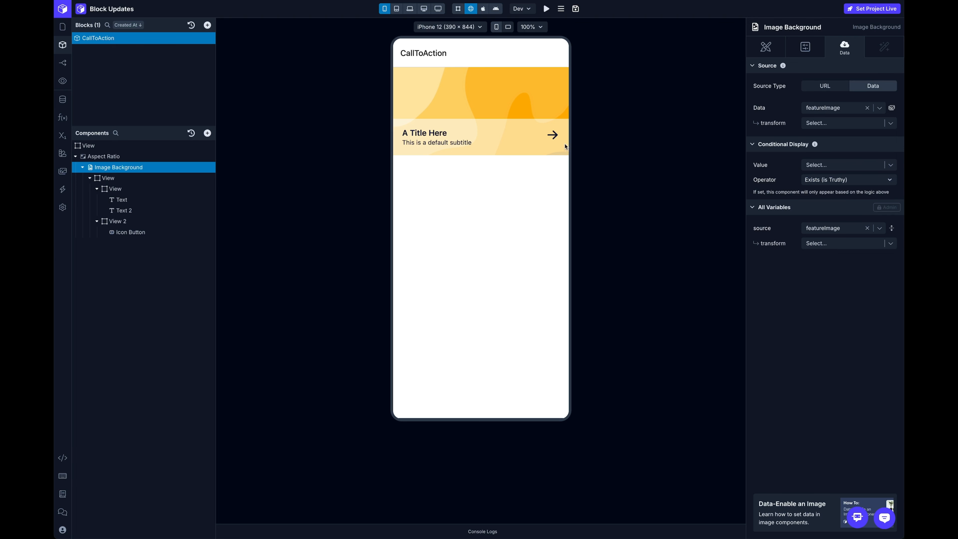
pyautogui.click(158, 145)
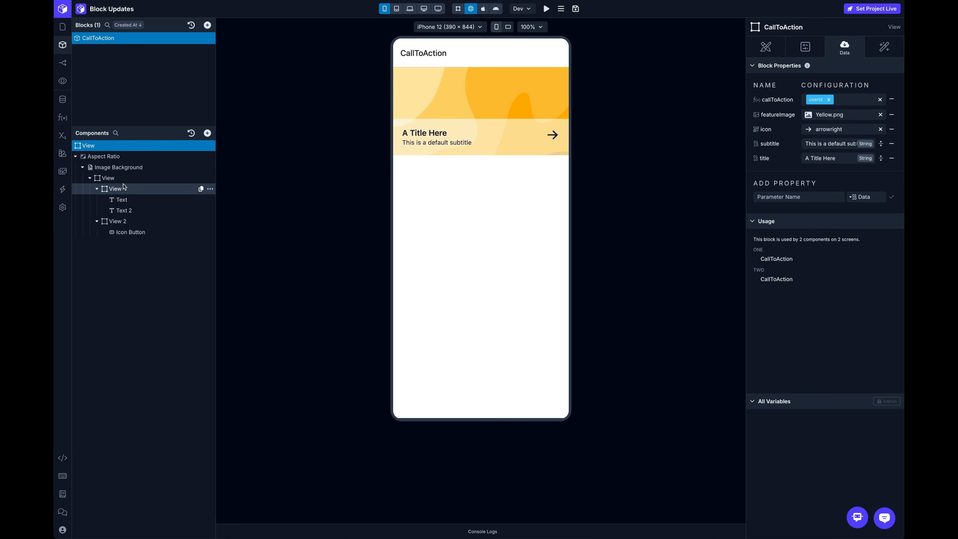
# Bind the title variable of the Text component to the block property title.
pyautogui.click(150, 199)
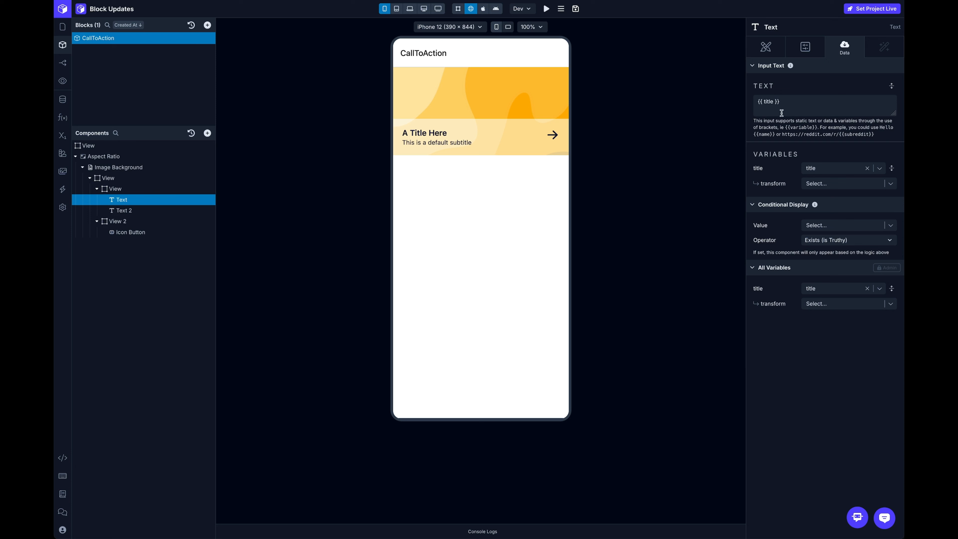
pyautogui.doubleClick(766, 102)
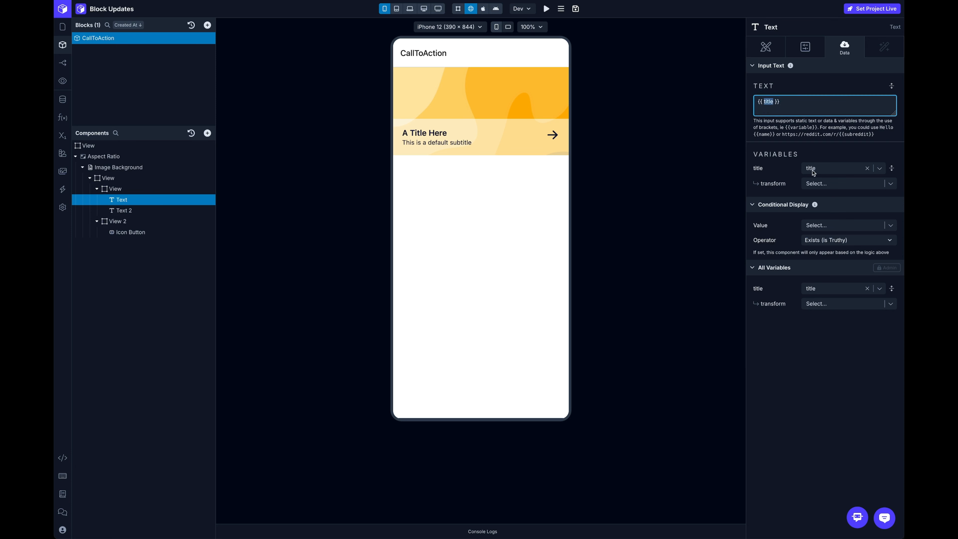
pyautogui.click(877, 170)
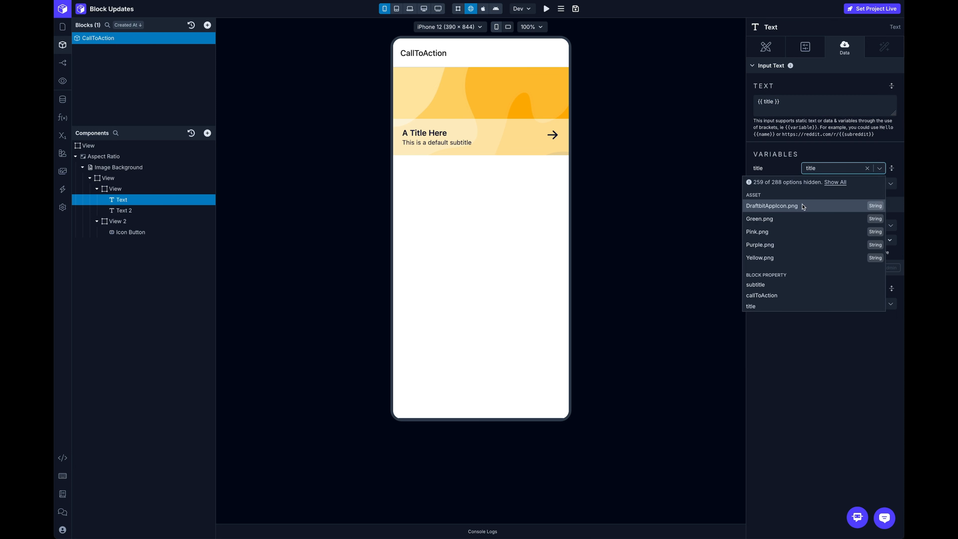
pyautogui.scroll(-2, 805, 209)
pyautogui.scroll(-2, 806, 209)
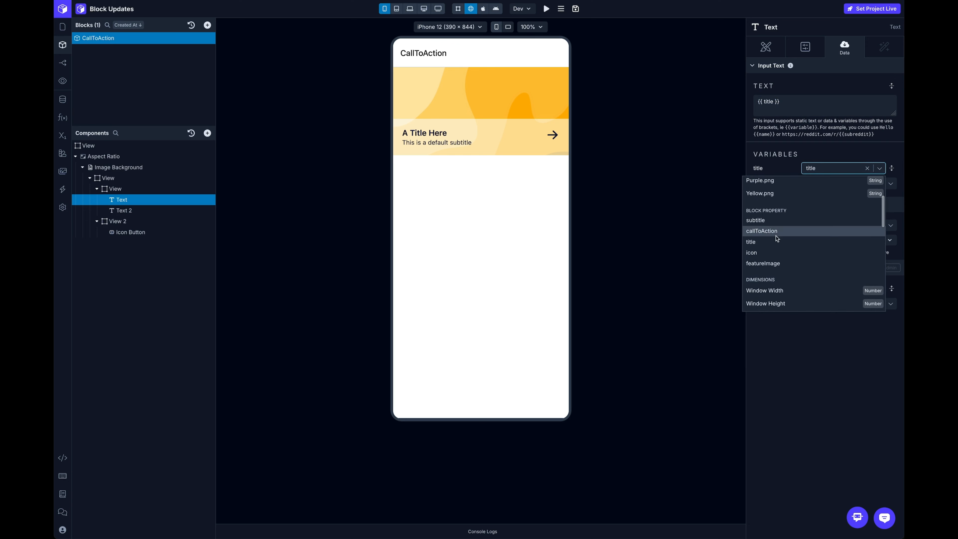
pyautogui.click(759, 243)
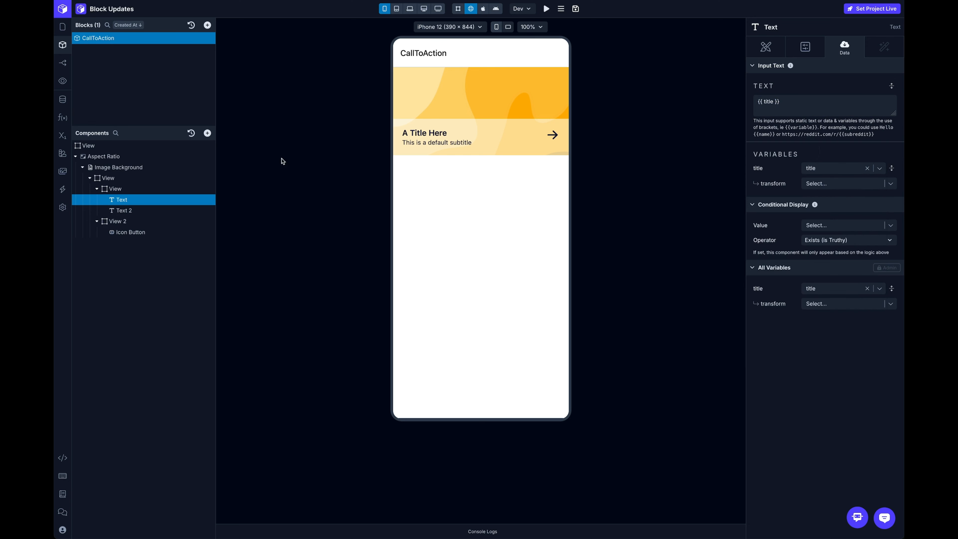
# Review the data bindings of Text 2 and the Icon Button, including the options available for the button's icon.
pyautogui.click(155, 208)
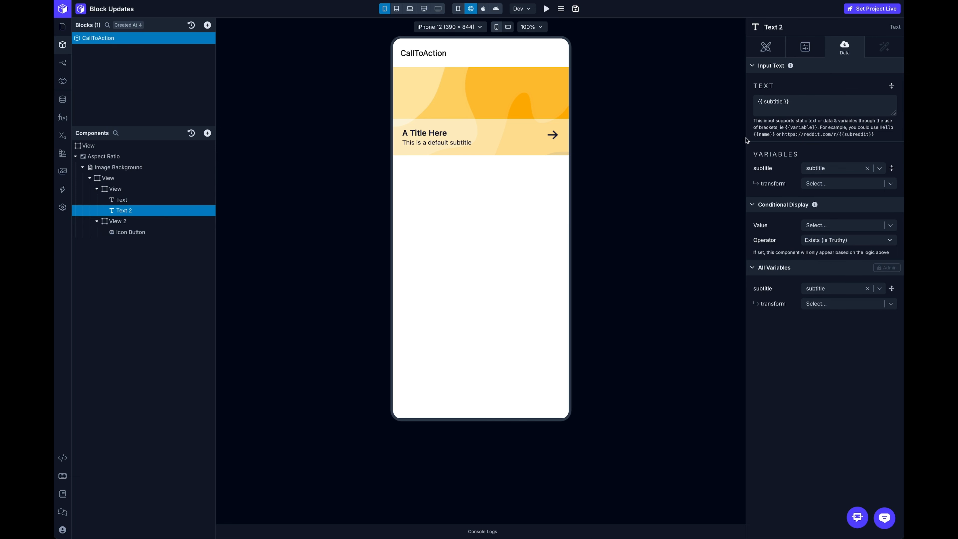
pyautogui.click(148, 234)
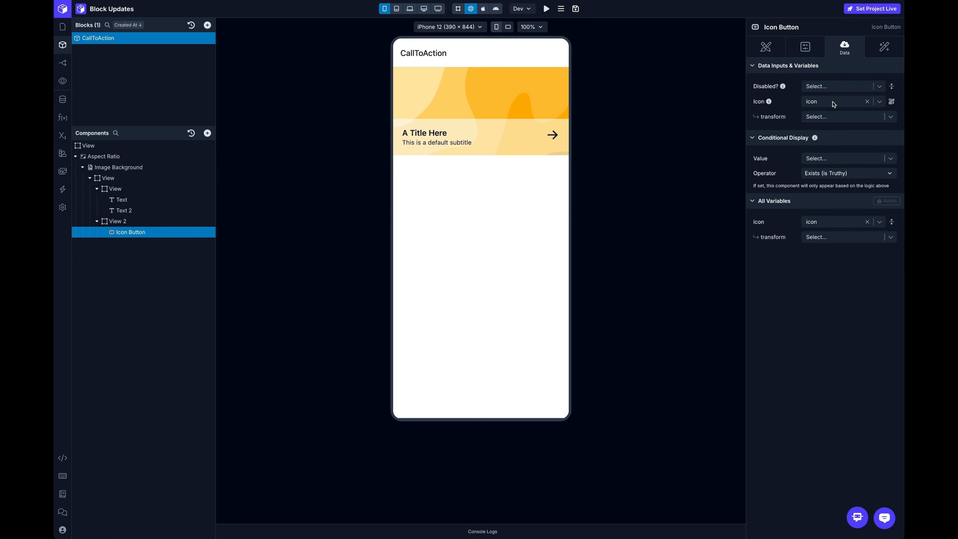
pyautogui.click(880, 102)
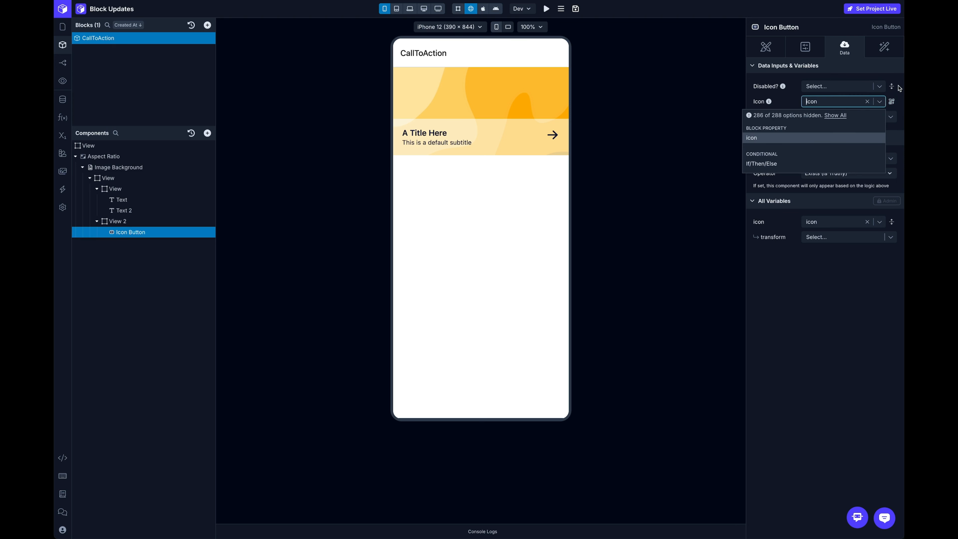
# Inspect the Icon Button's On Press workflow and the function choices for its Run a Custom Function action.
pyautogui.click(881, 53)
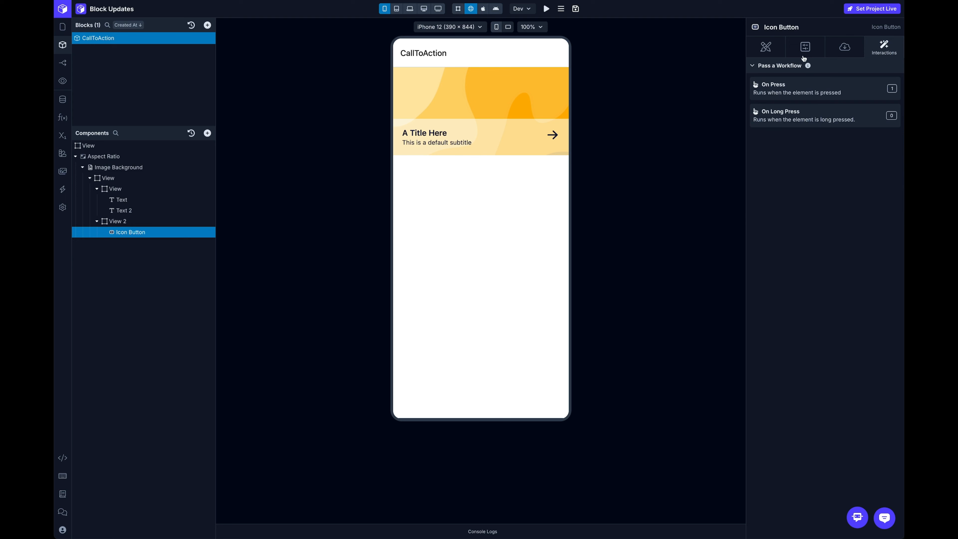
pyautogui.click(839, 90)
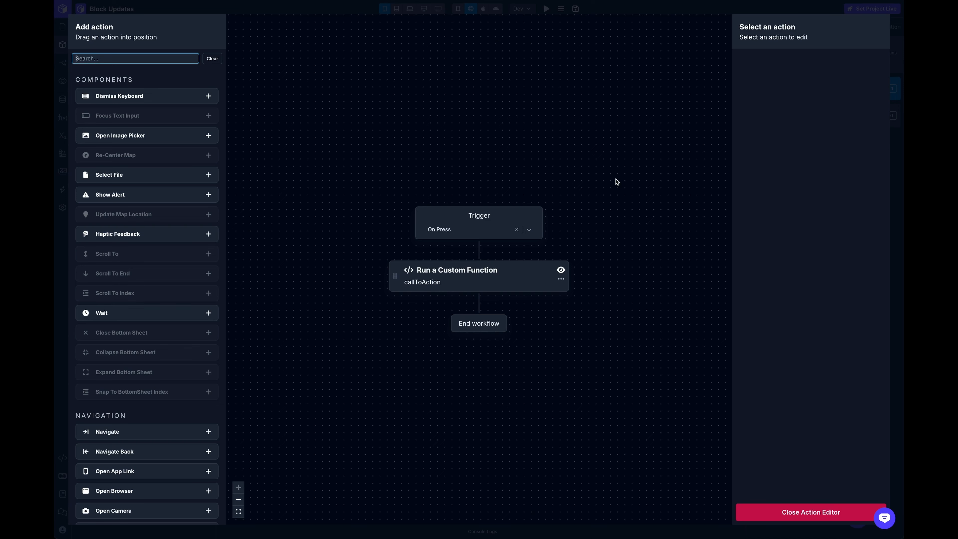
pyautogui.click(490, 285)
pyautogui.click(457, 286)
pyautogui.click(432, 268)
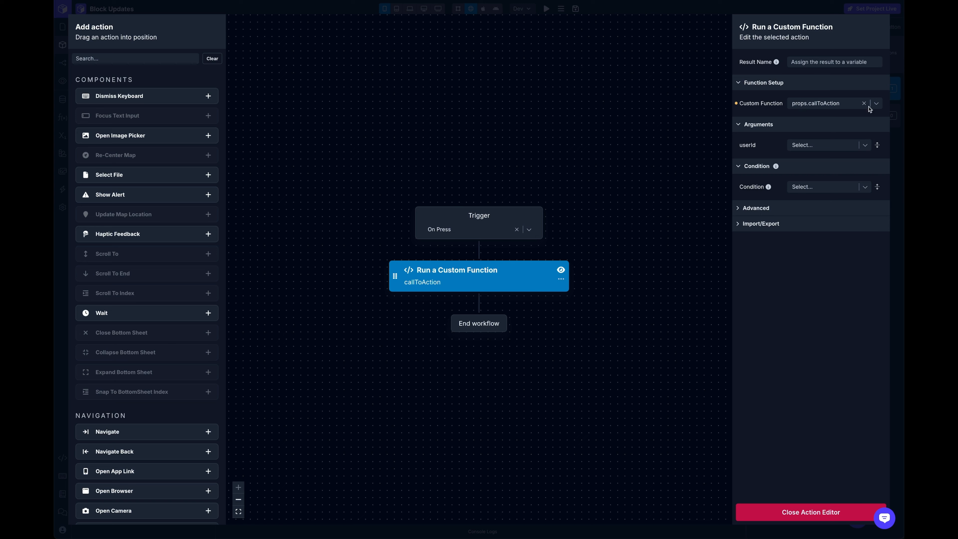
pyautogui.click(876, 103)
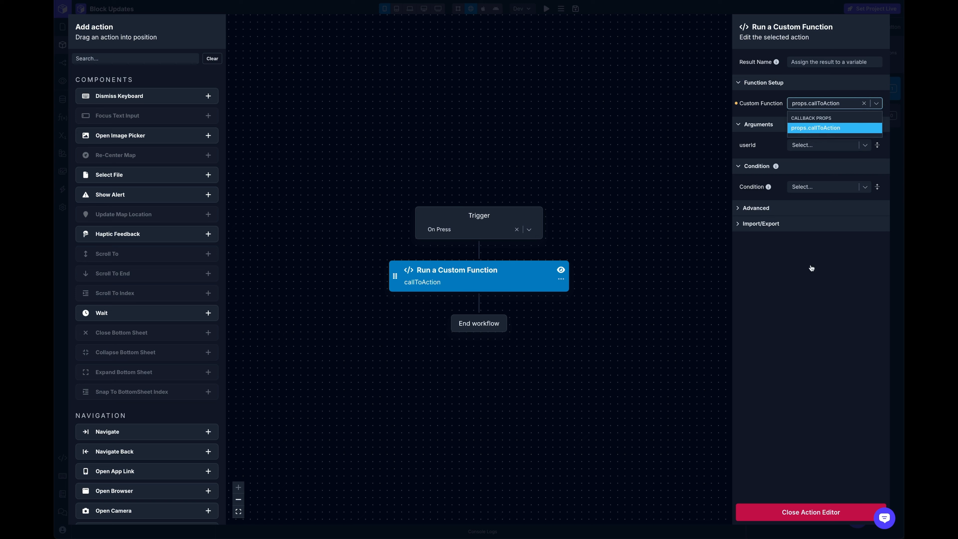
pyautogui.click(795, 515)
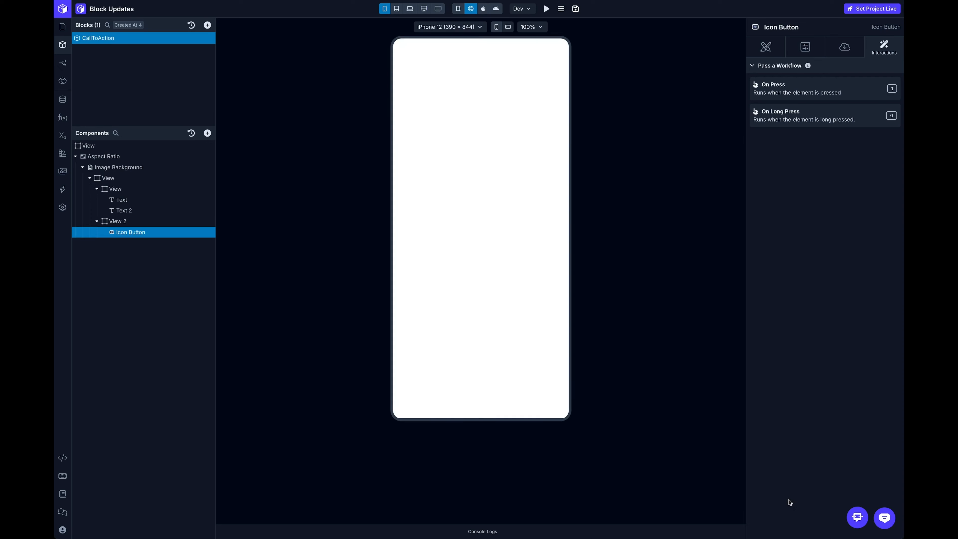
# Check the root View's interactions and browse the actions available for the Icon Button's On Press workflow.
pyautogui.click(117, 147)
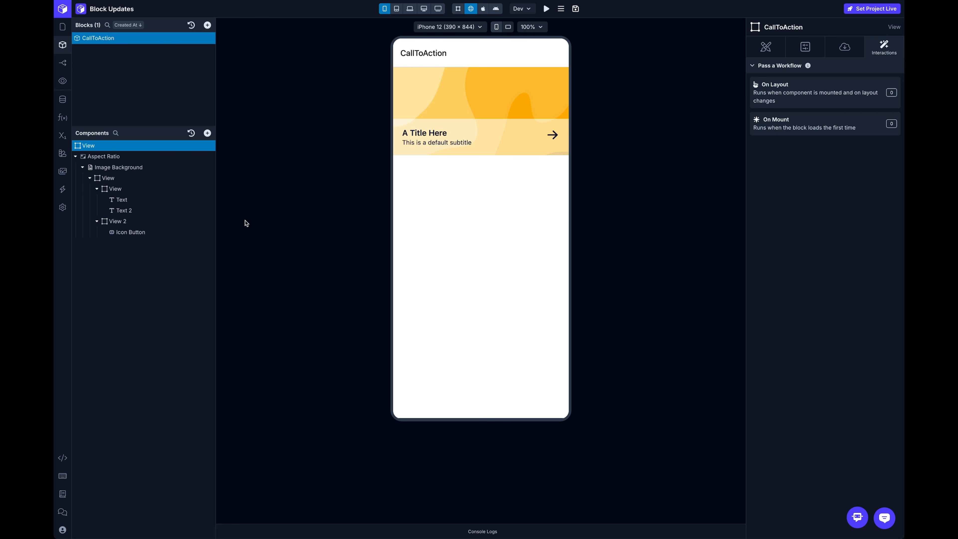
pyautogui.click(152, 230)
pyautogui.click(843, 97)
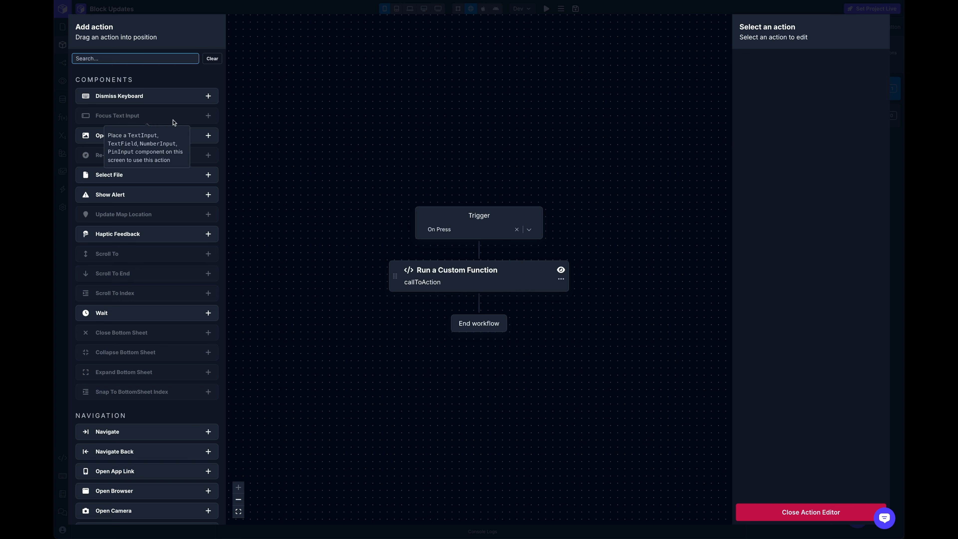
pyautogui.scroll(-15, 161, 202)
pyautogui.scroll(15, 161, 203)
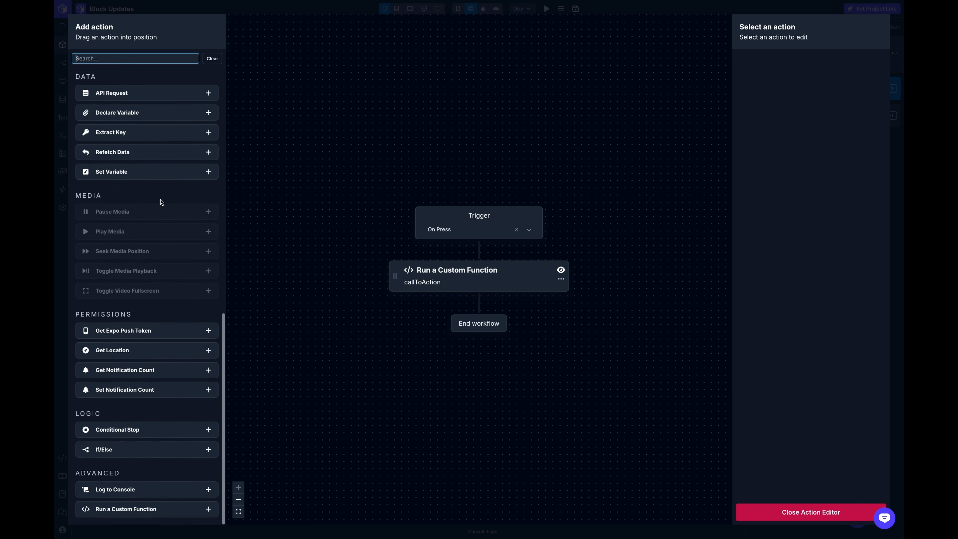
pyautogui.click(804, 512)
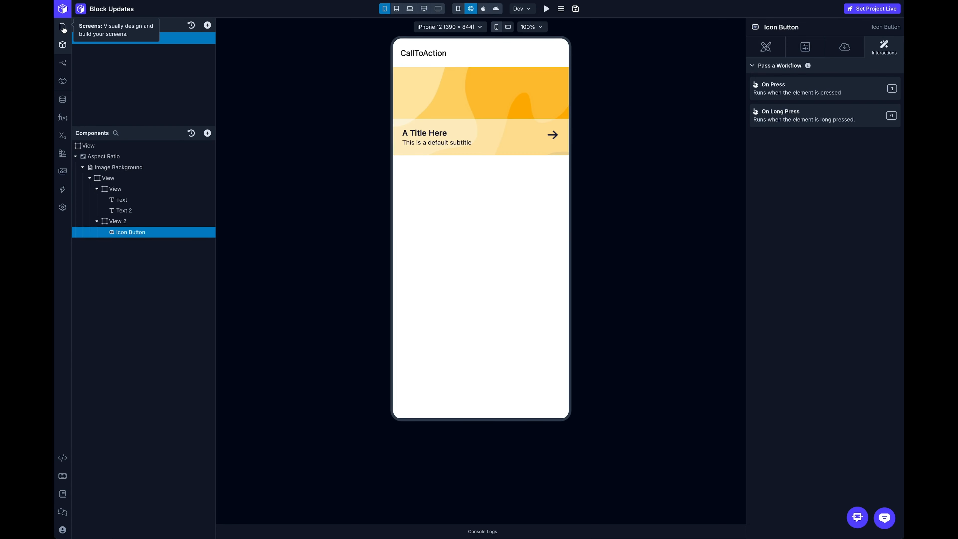
# On screen One, select the CallToAction block and view the custom blocks available for adding to the screen.
pyautogui.click(117, 37)
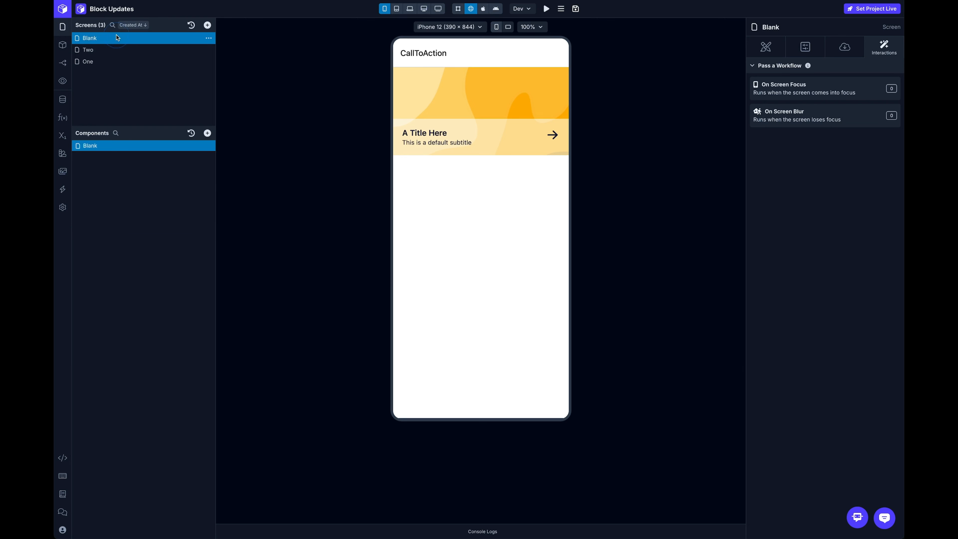
pyautogui.click(139, 62)
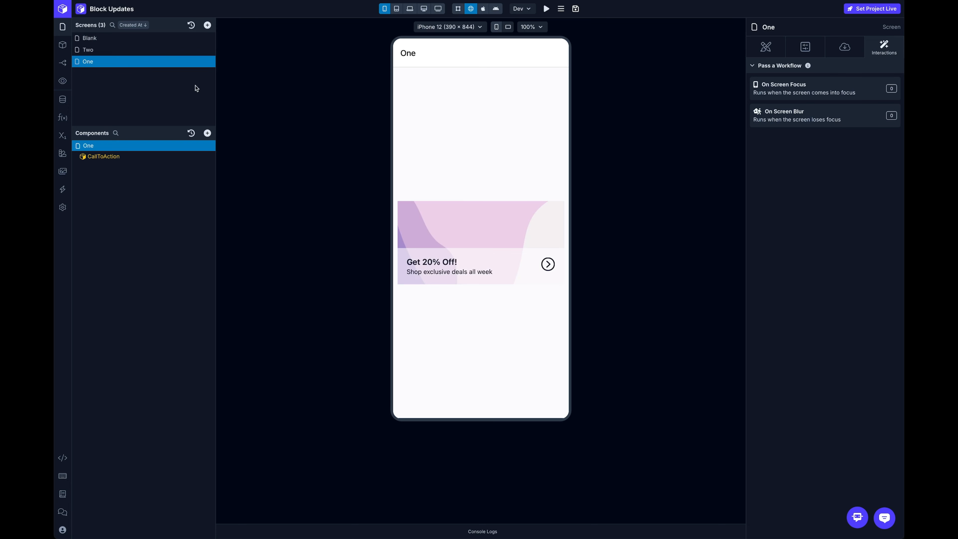
pyautogui.click(136, 156)
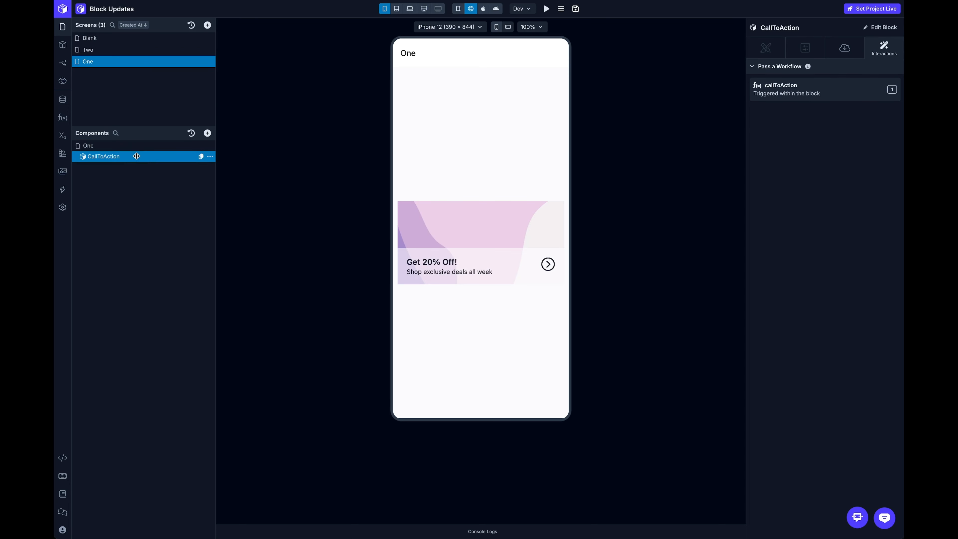
pyautogui.click(207, 133)
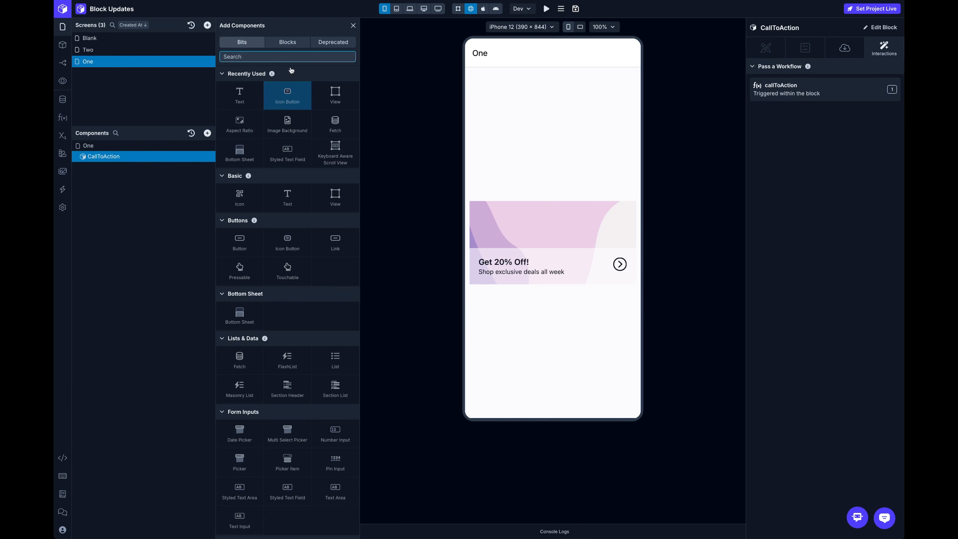
pyautogui.click(296, 43)
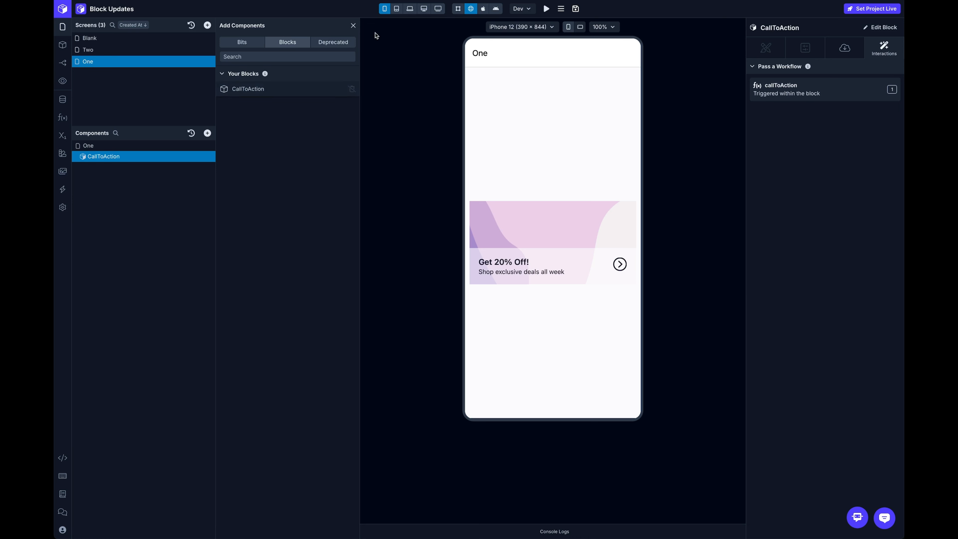
pyautogui.click(353, 25)
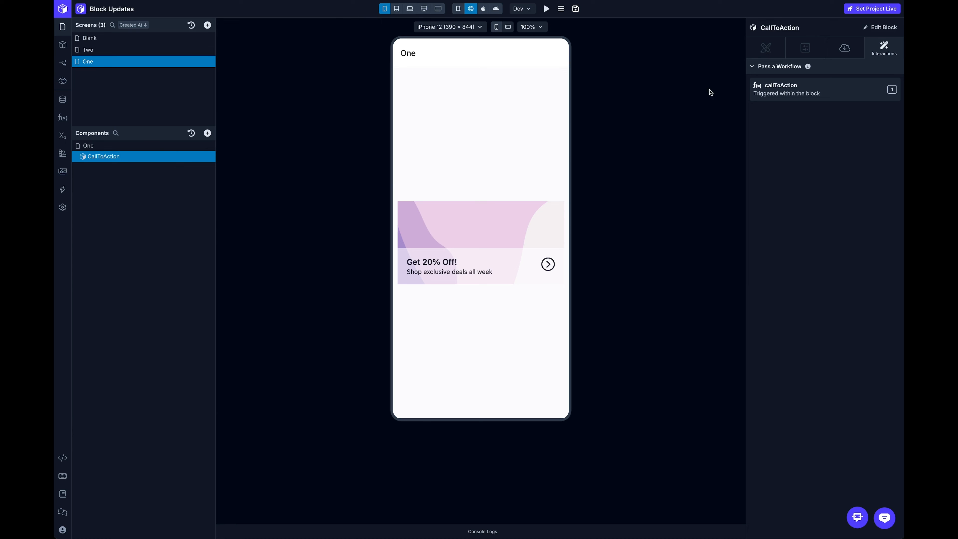
# Examine the data inputs of screen One's CallToAction block, including the selectable icons and feature images.
pyautogui.click(832, 53)
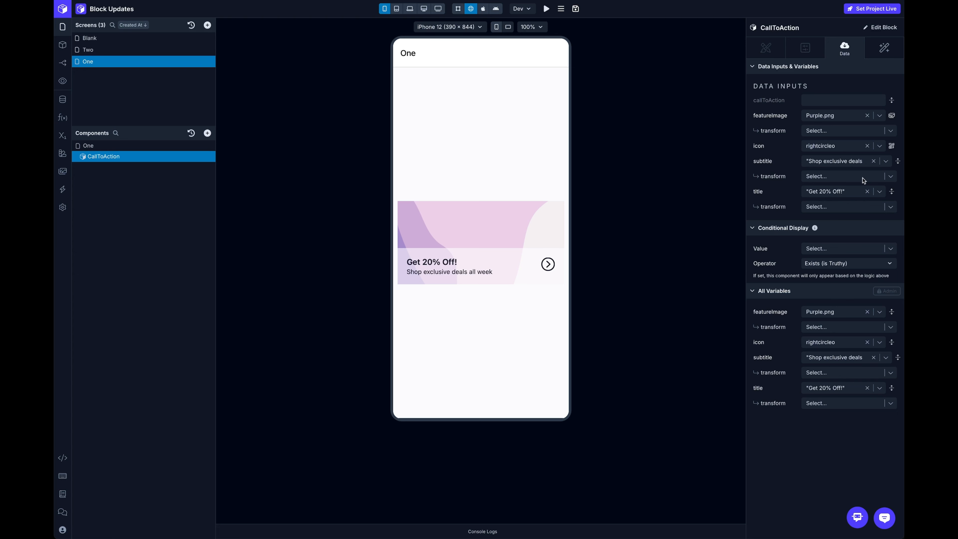
pyautogui.click(891, 145)
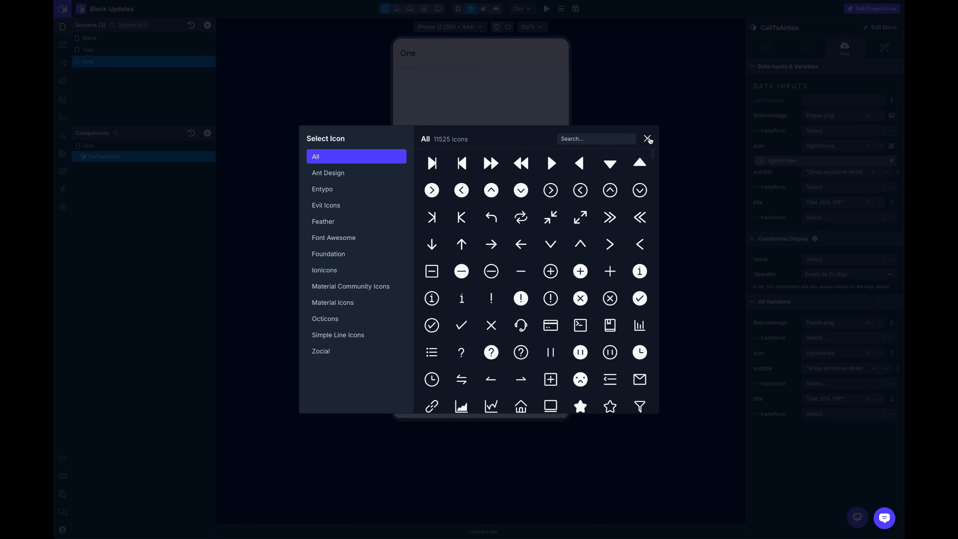
pyautogui.click(648, 139)
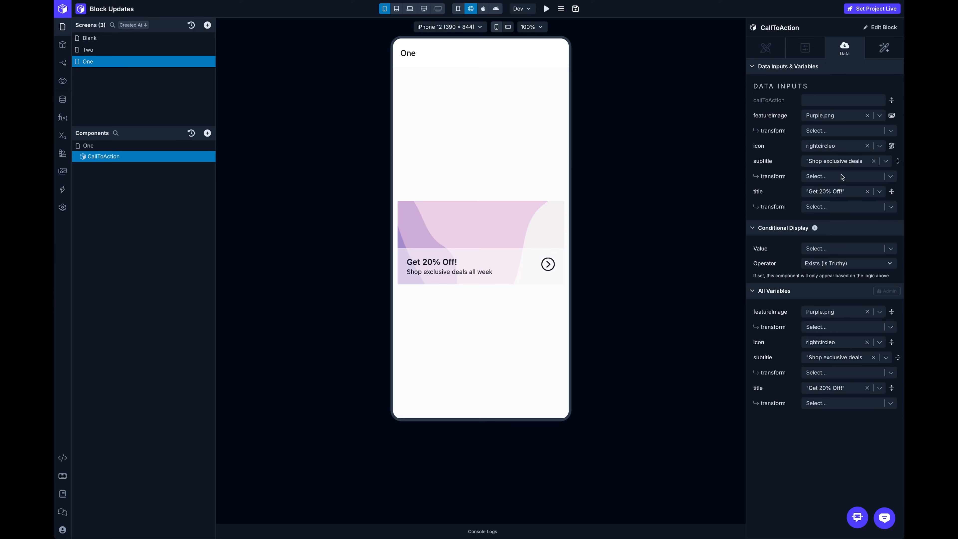
pyautogui.click(829, 116)
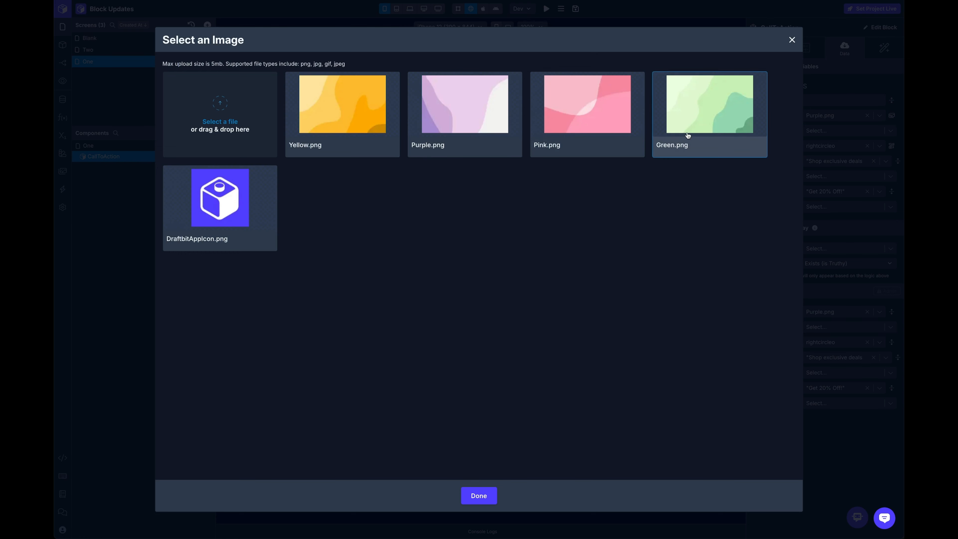
pyautogui.click(790, 39)
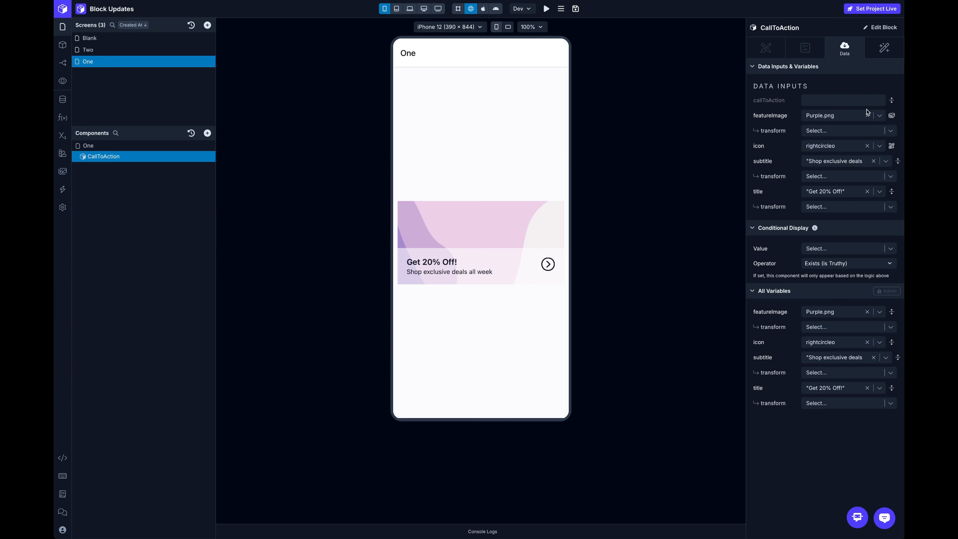
# Review the callToAction workflow passed to the CallToAction block on screen One.
pyautogui.click(884, 49)
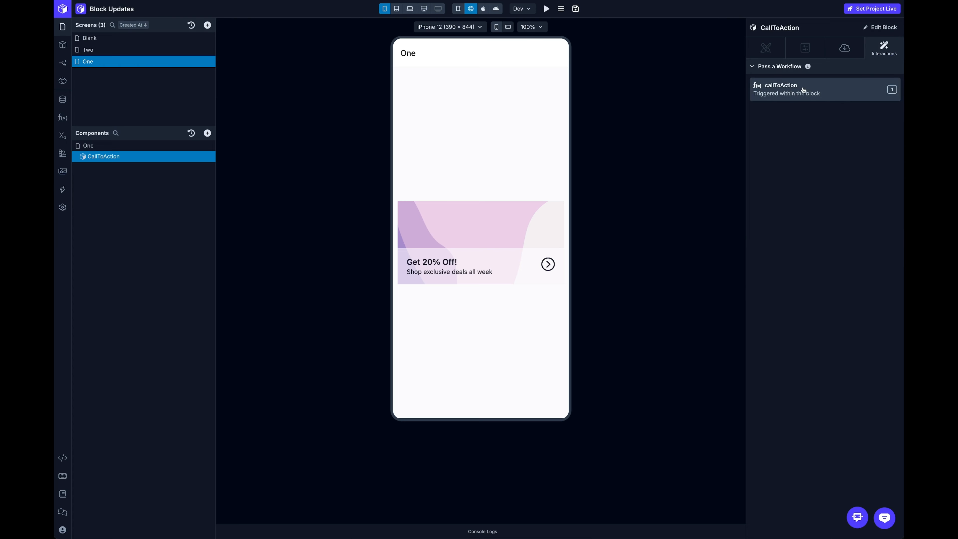
pyautogui.click(828, 90)
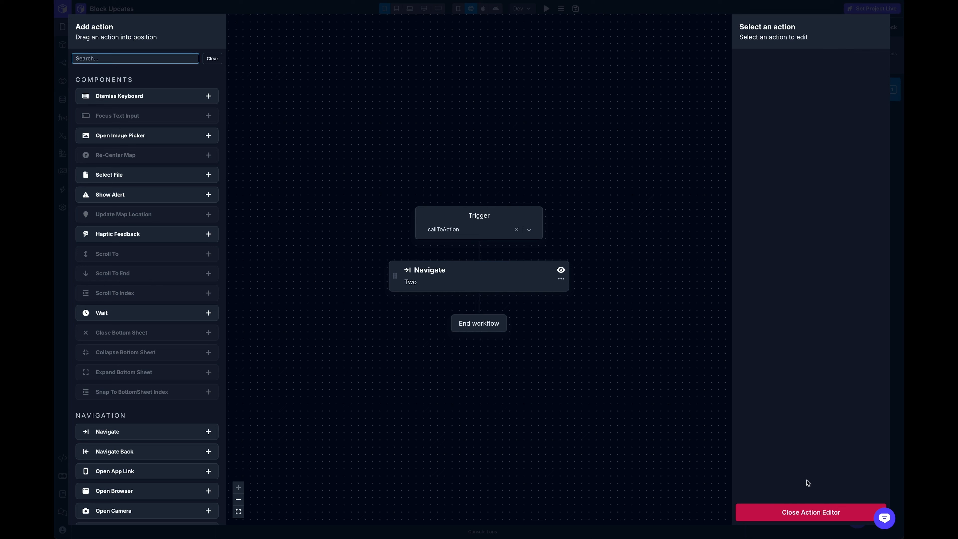
pyautogui.click(828, 512)
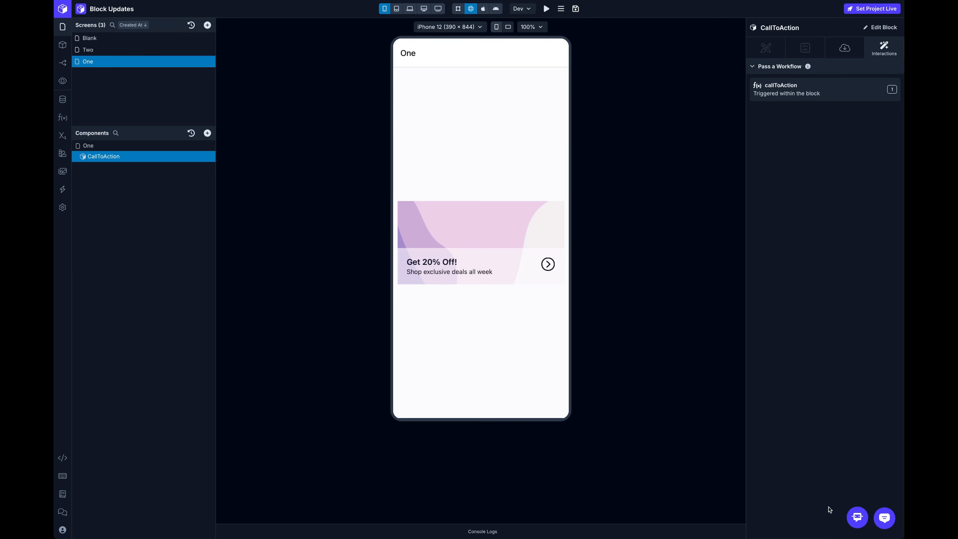
# Test the call-to-action button in the preview of screen One and open screen Two for editing.
pyautogui.click(551, 266)
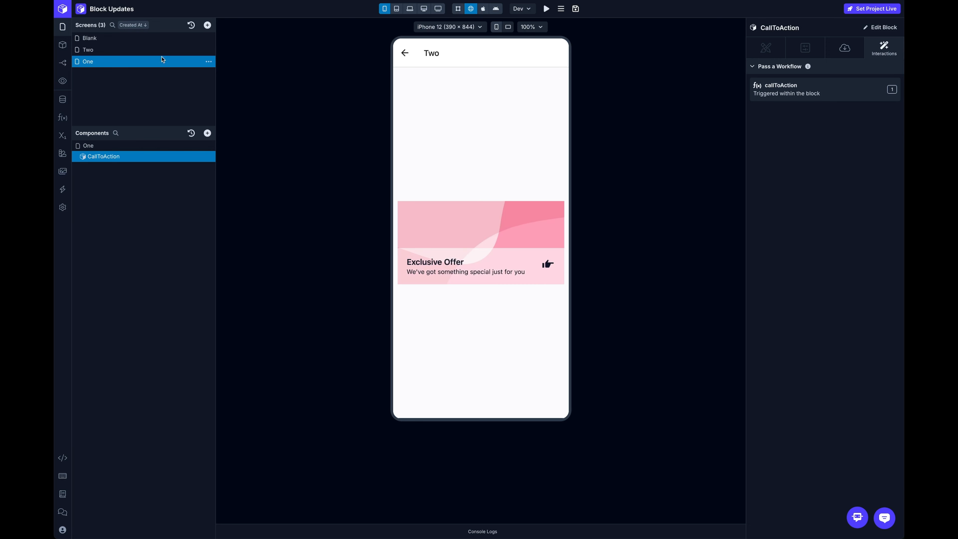
pyautogui.click(143, 50)
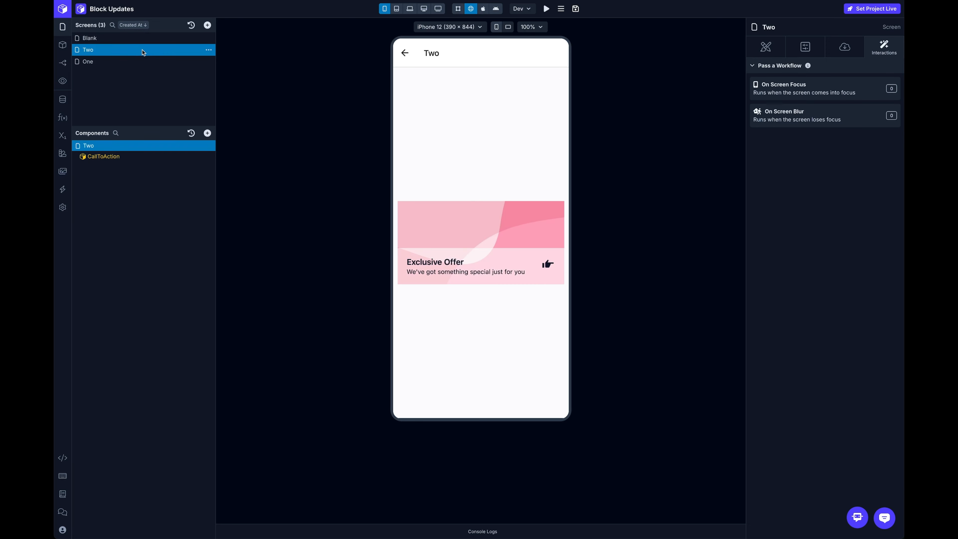
# Review the data inputs and the callToAction workflow passed to the CallToAction block on screen Two.
pyautogui.click(153, 157)
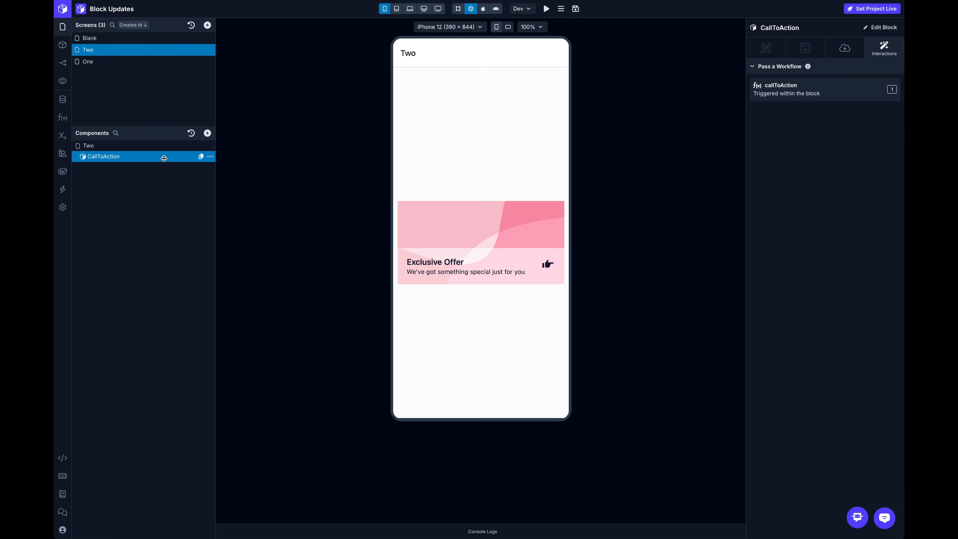
pyautogui.click(847, 48)
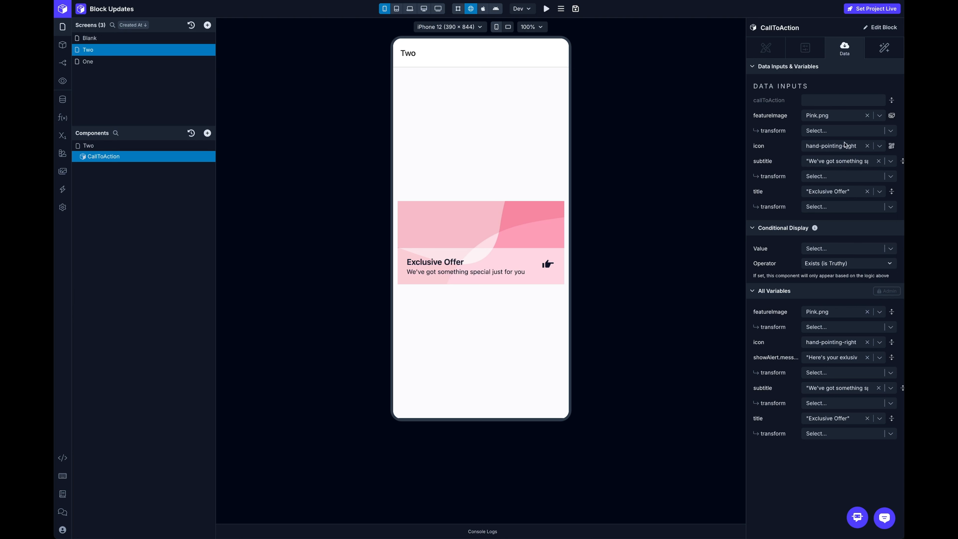
pyautogui.click(884, 49)
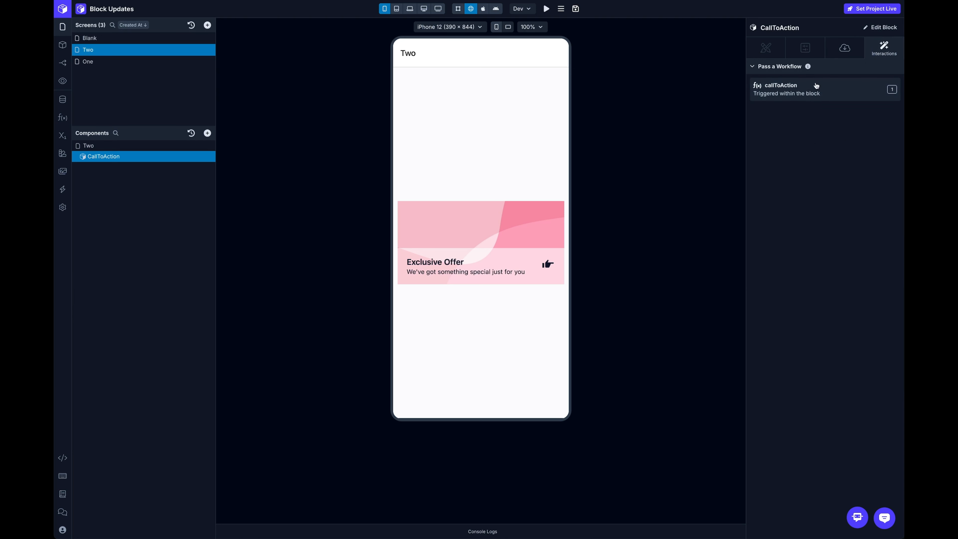
pyautogui.click(838, 94)
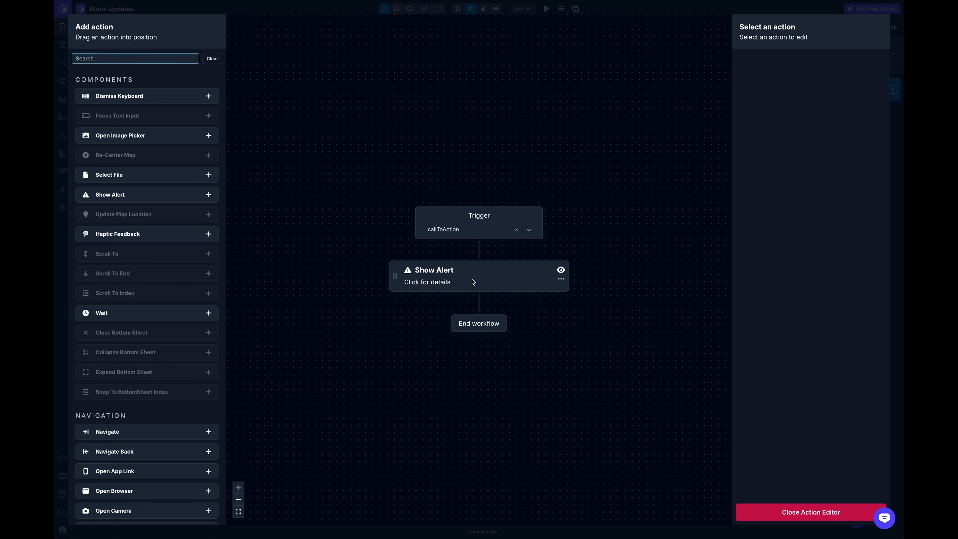
pyautogui.click(813, 513)
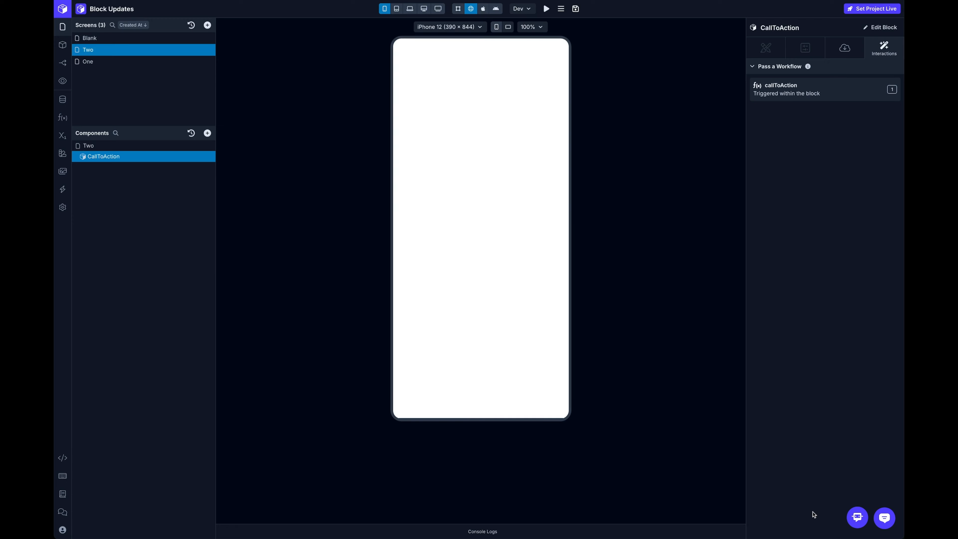
# Test the call-to-action buttons in the preview, starting from screen One and continuing on screen Two, and dismiss the alert.
pyautogui.click(110, 62)
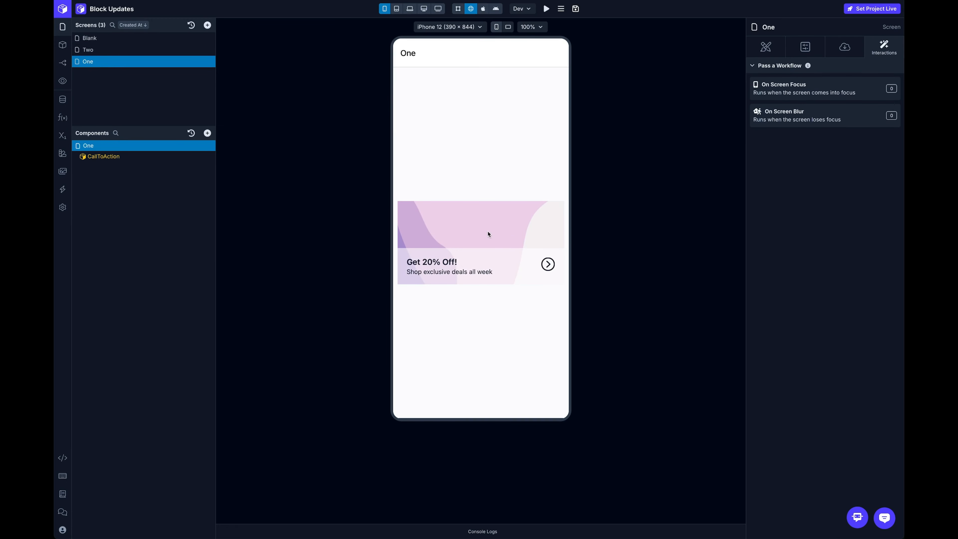
pyautogui.click(549, 265)
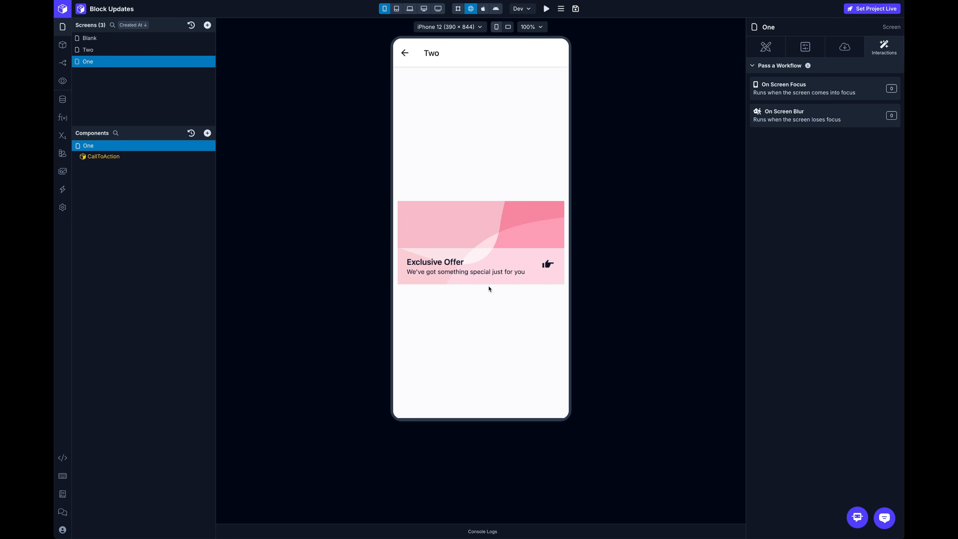
pyautogui.click(549, 265)
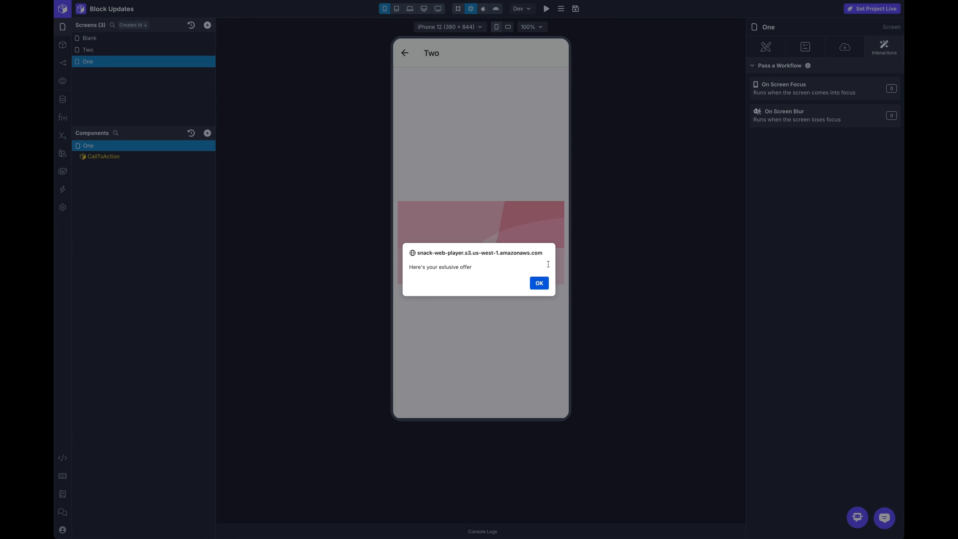
pyautogui.moveTo(412, 266); pyautogui.dragTo(493, 265)
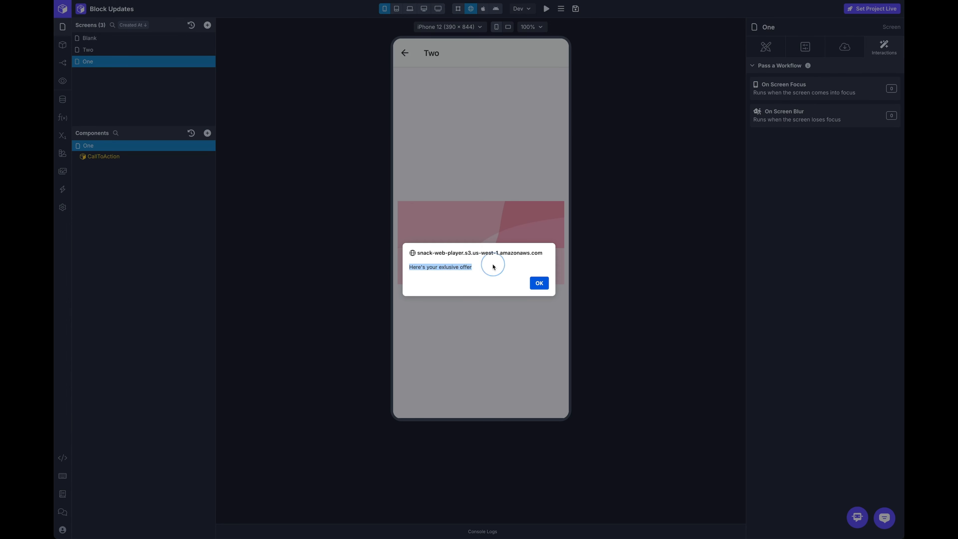
pyautogui.click(539, 283)
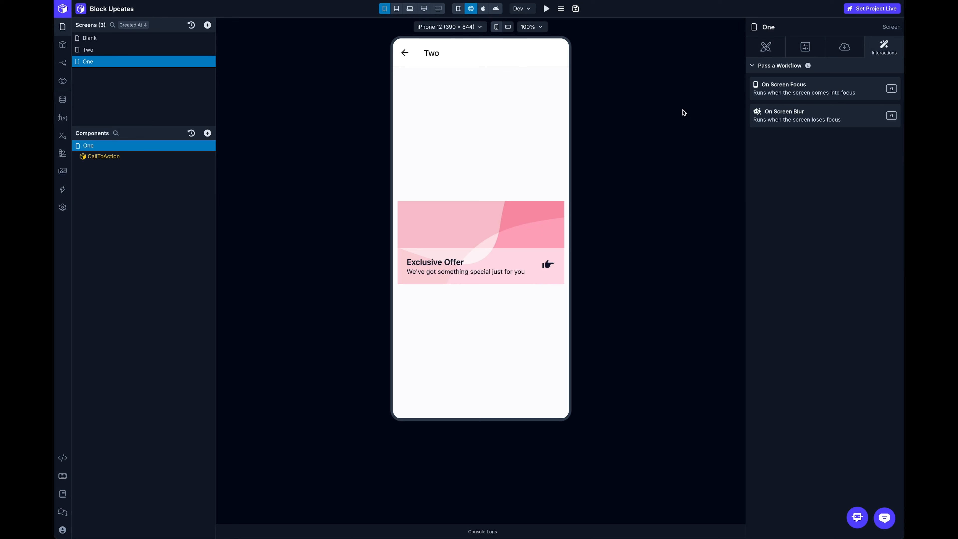
# In the CallToAction block, set the background color of the View directly inside the Image Background to Darken (Brand).
pyautogui.click(62, 45)
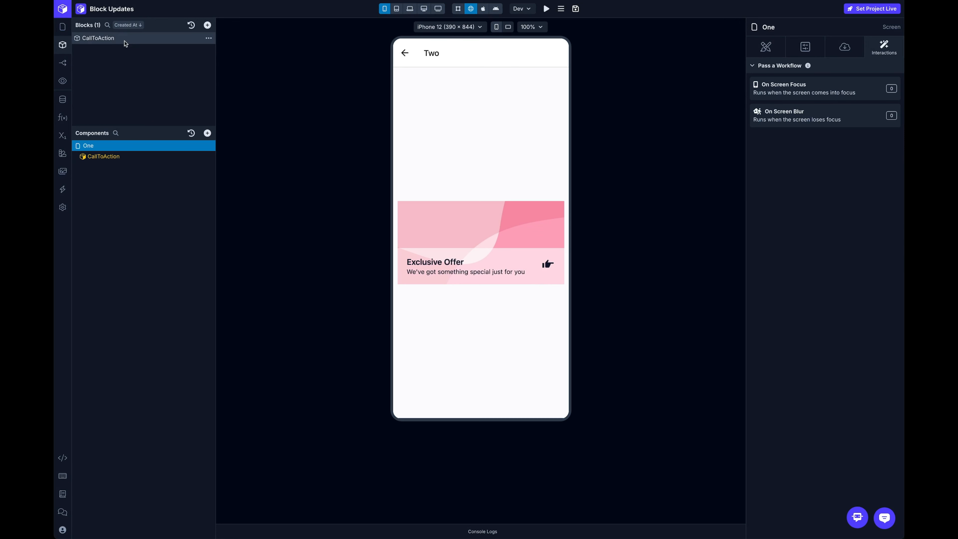
pyautogui.click(126, 40)
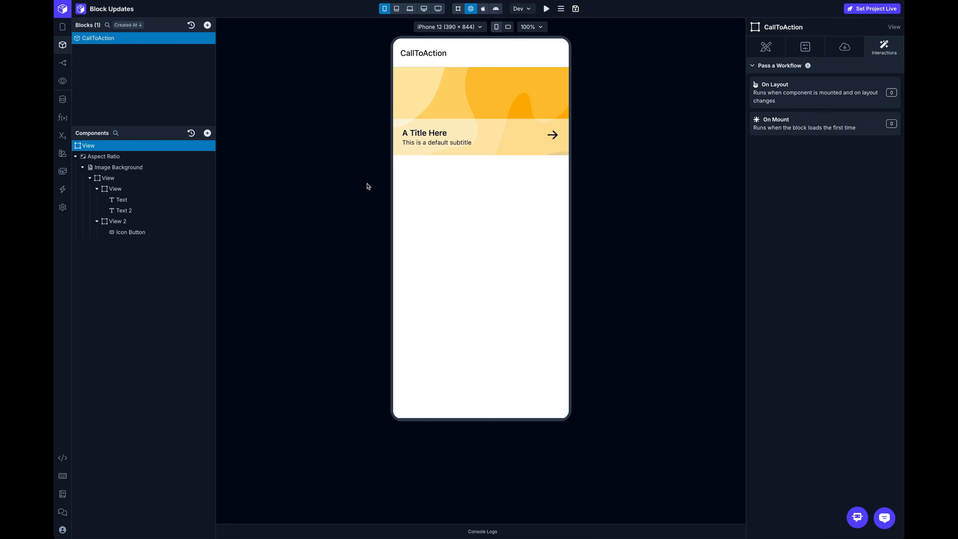
pyautogui.click(115, 188)
pyautogui.click(765, 46)
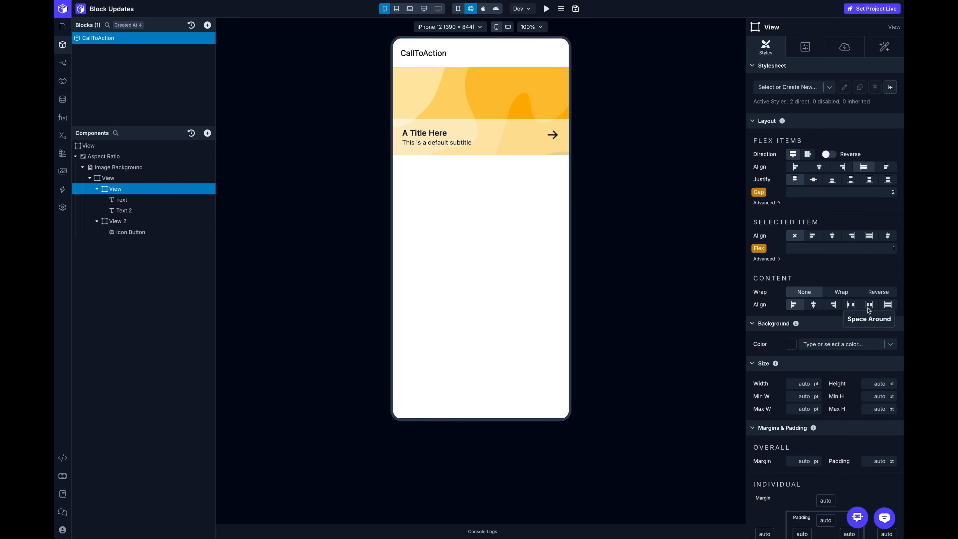
pyautogui.click(158, 179)
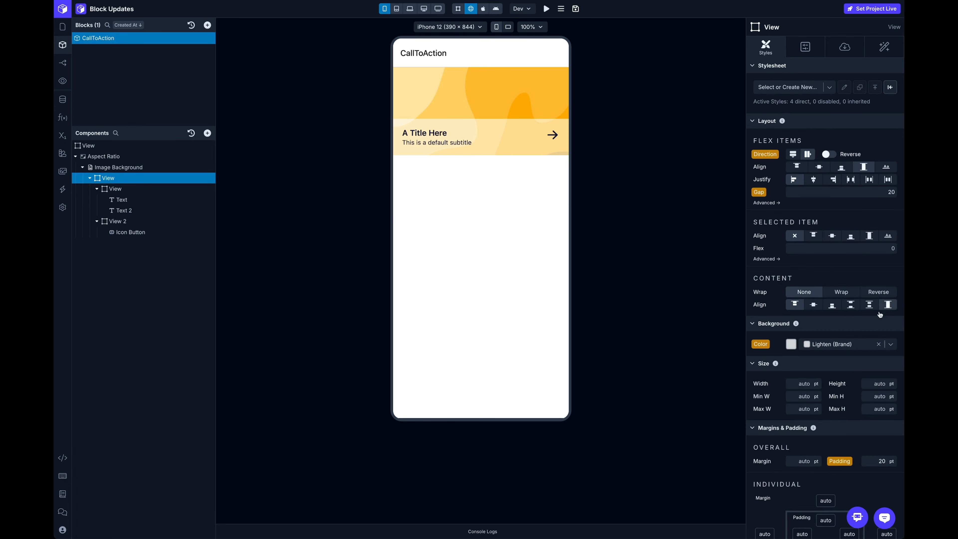
pyautogui.click(890, 344)
pyautogui.scroll(-1, 870, 412)
pyautogui.scroll(-3, 871, 412)
pyautogui.click(620, 375)
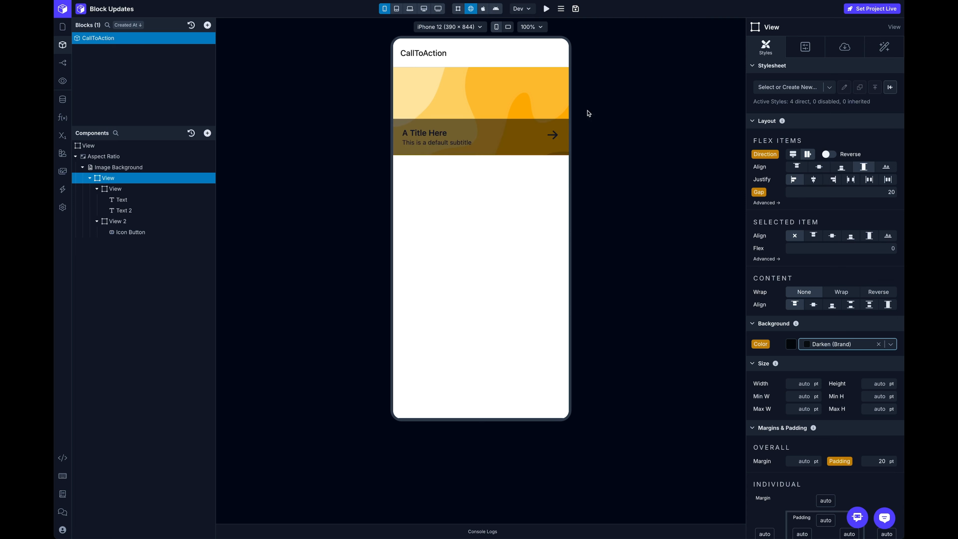
# Open screens One and Two to check how the block's background change carries over to each.
pyautogui.click(63, 27)
pyautogui.click(128, 63)
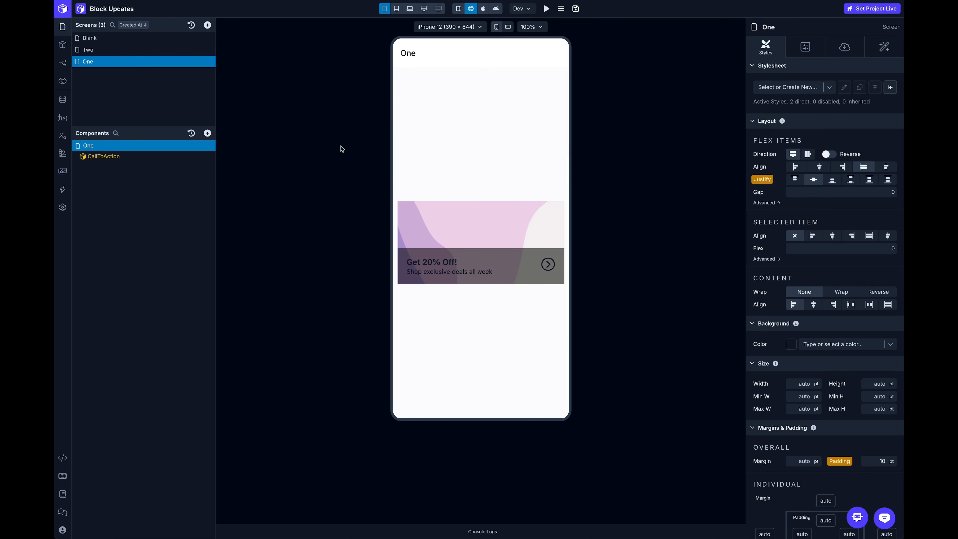
pyautogui.click(104, 50)
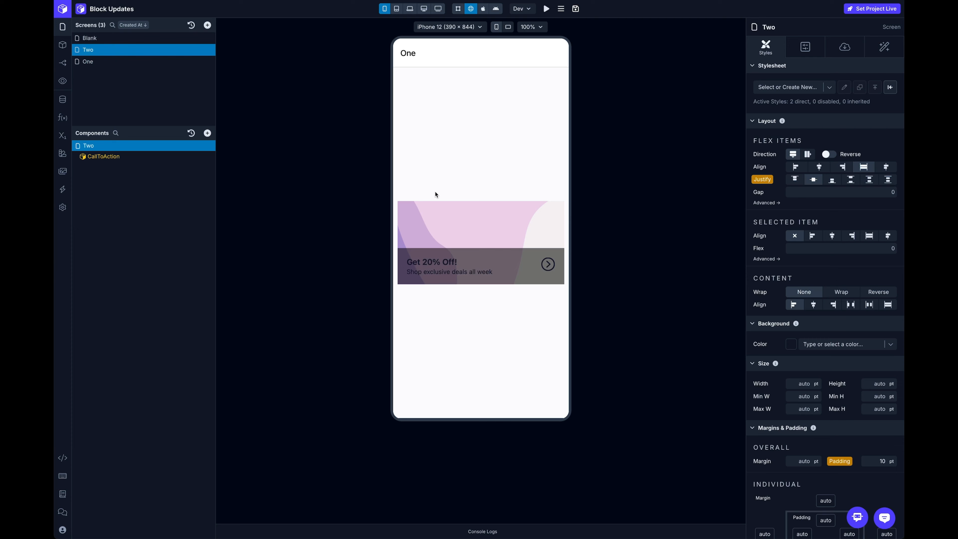